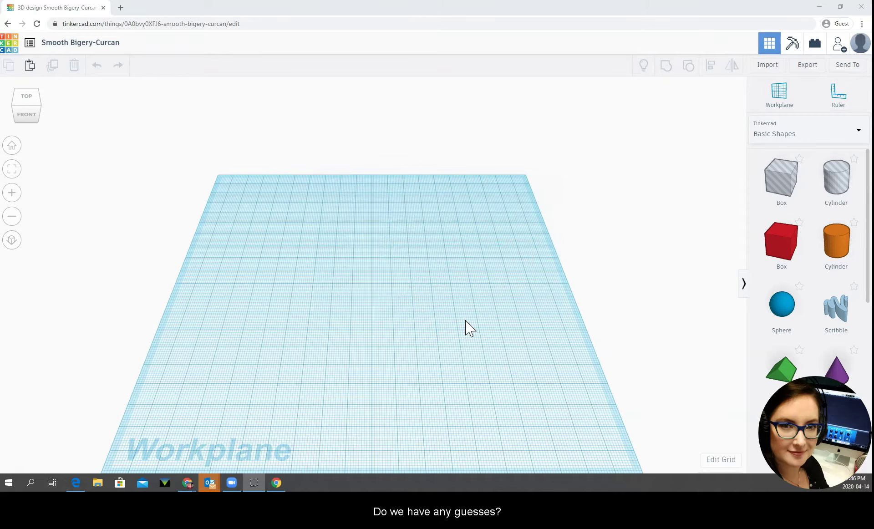
Place a red box and resize it into a flat base 8 high and 21 long.
click(540, 310)
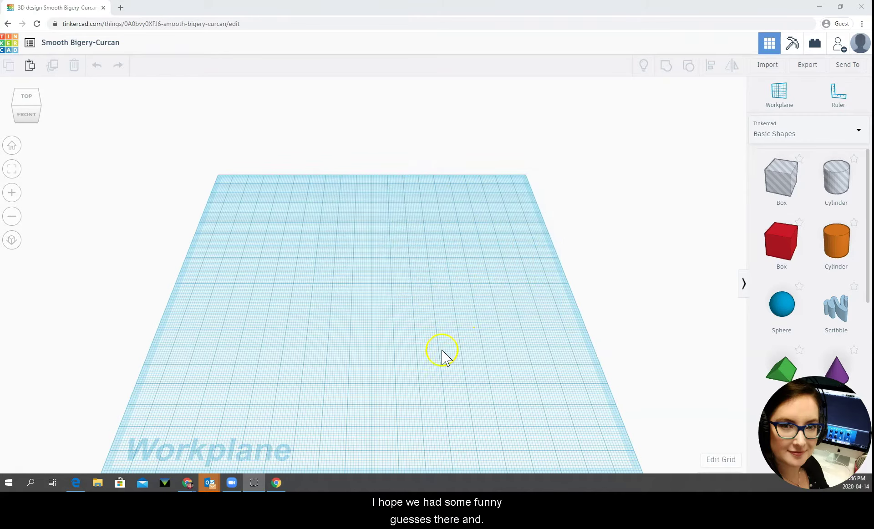
click(384, 378)
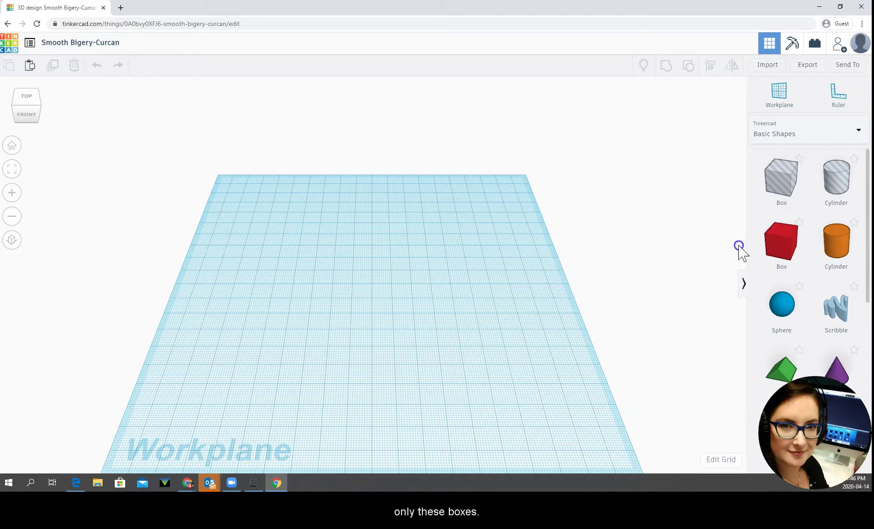
drag(738, 252, 292, 289)
click(576, 359)
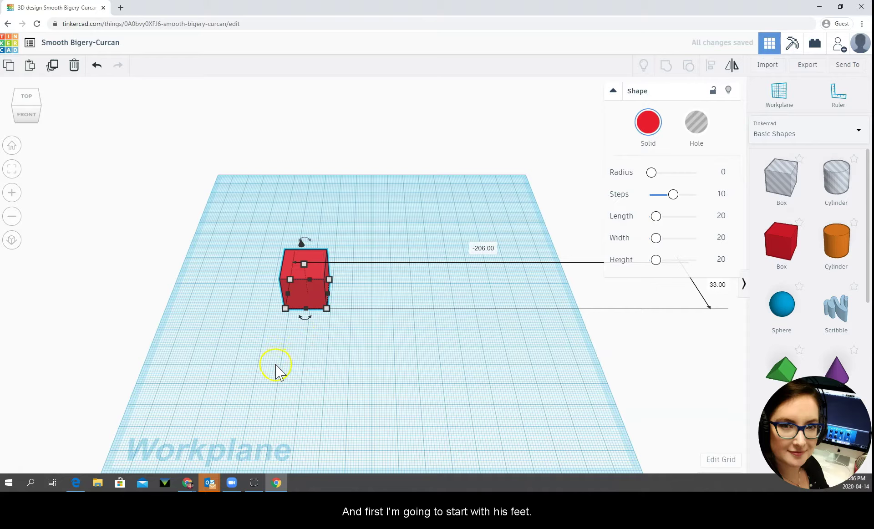
right_drag(300, 361, 318, 258)
drag(306, 249, 304, 278)
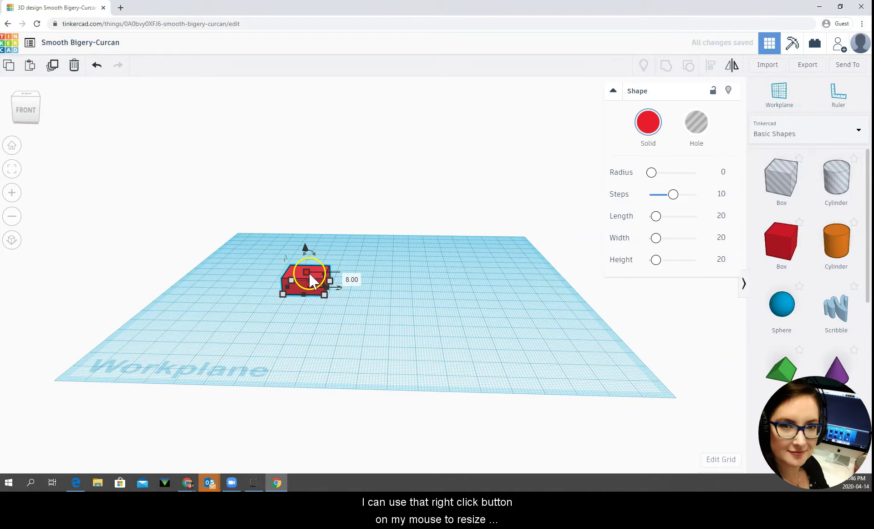
right_drag(291, 316, 306, 365)
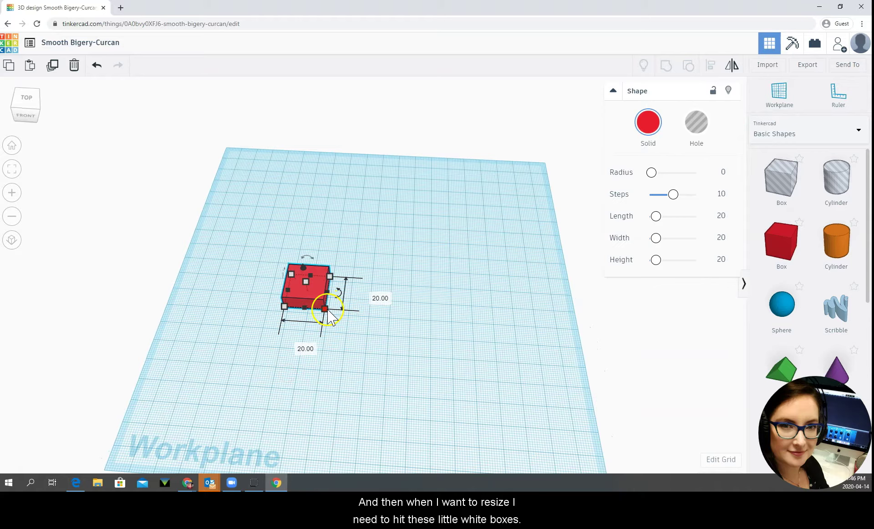
drag(326, 310, 331, 290)
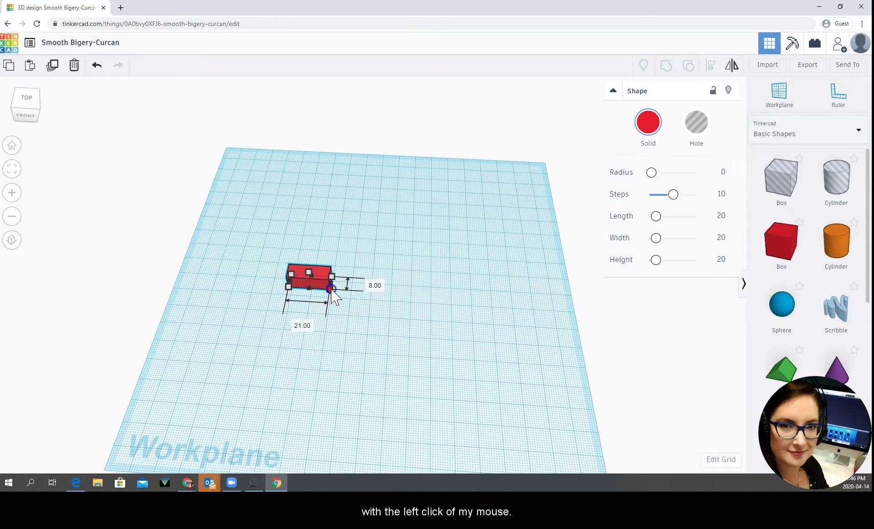
drag(331, 290, 335, 289)
Add a second red box beside it and shrink it into a narrow upright piece.
right_drag(300, 350, 293, 306)
drag(763, 236, 284, 270)
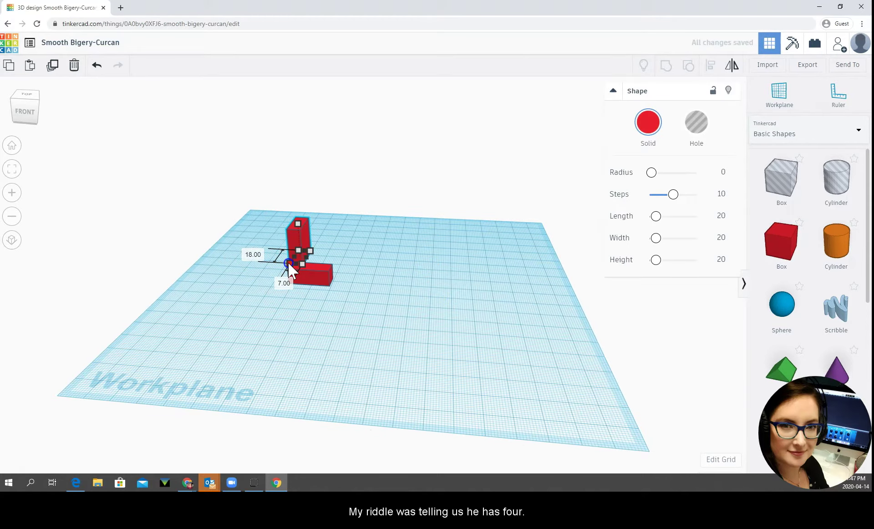
right_drag(269, 275, 253, 312)
drag(313, 217, 292, 268)
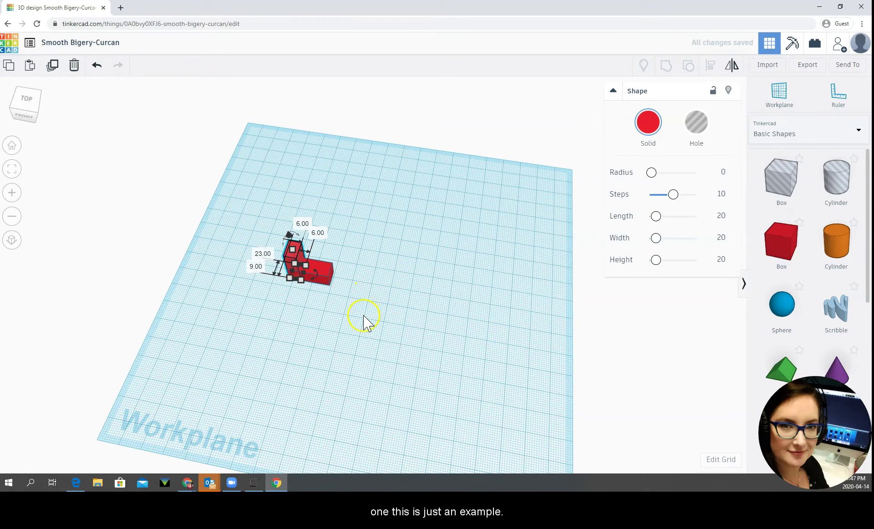
click(364, 321)
right_drag(364, 321, 322, 288)
click(322, 282)
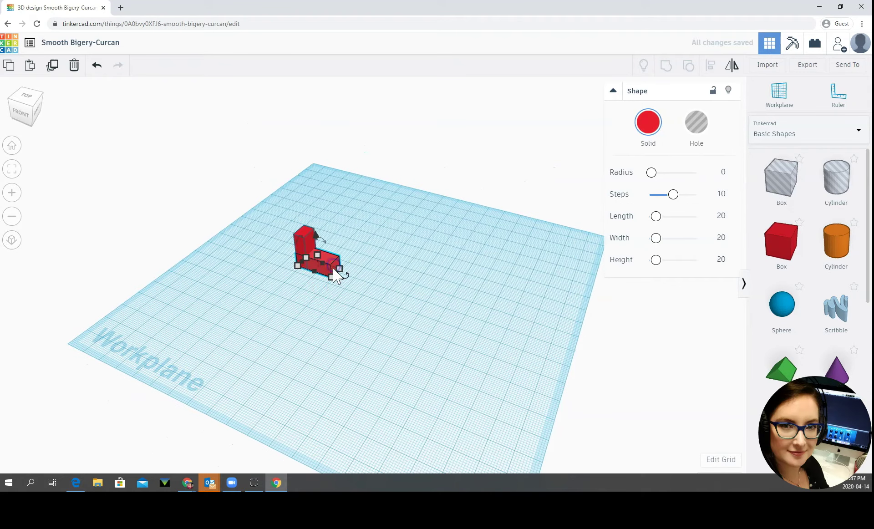
Shorten the flat base to about 15 by 8 and select both foot pieces together.
drag(330, 279, 332, 289)
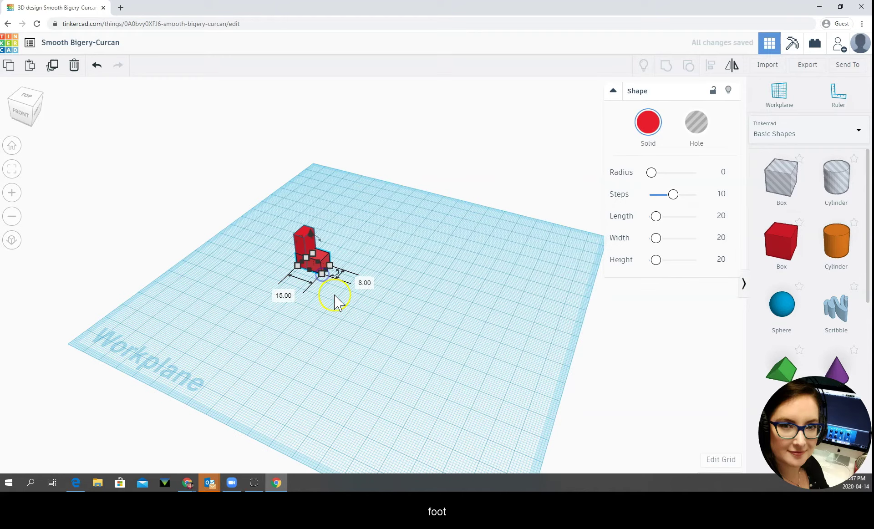
click(327, 298)
right_drag(327, 298, 310, 335)
click(316, 255)
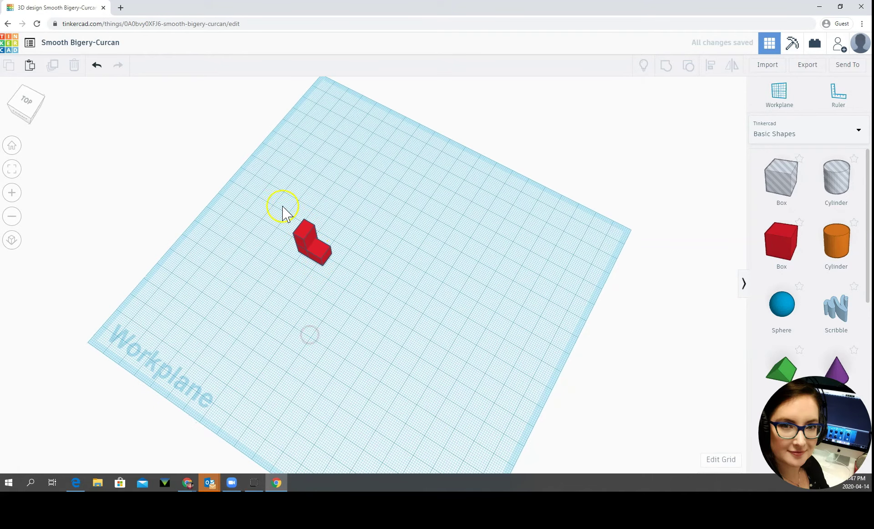
drag(266, 198, 367, 308)
click(295, 232)
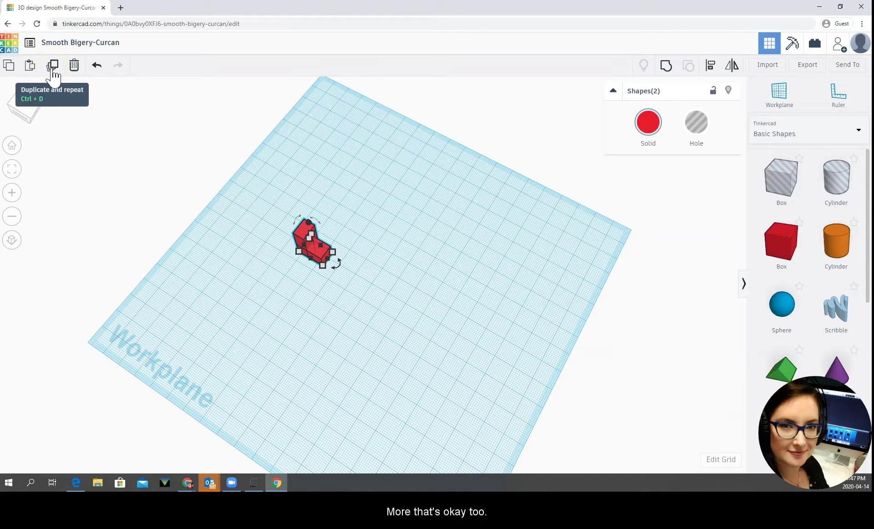
Duplicate the foot twice, moving the copies apart and undoing one accidental move.
click(53, 67)
drag(316, 244, 346, 225)
click(53, 66)
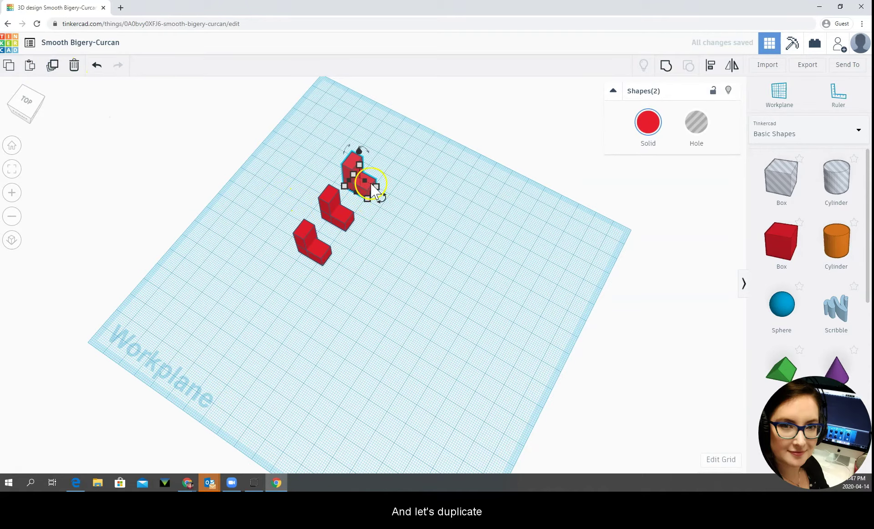
drag(373, 189, 397, 228)
click(368, 214)
key(ctrl+z)
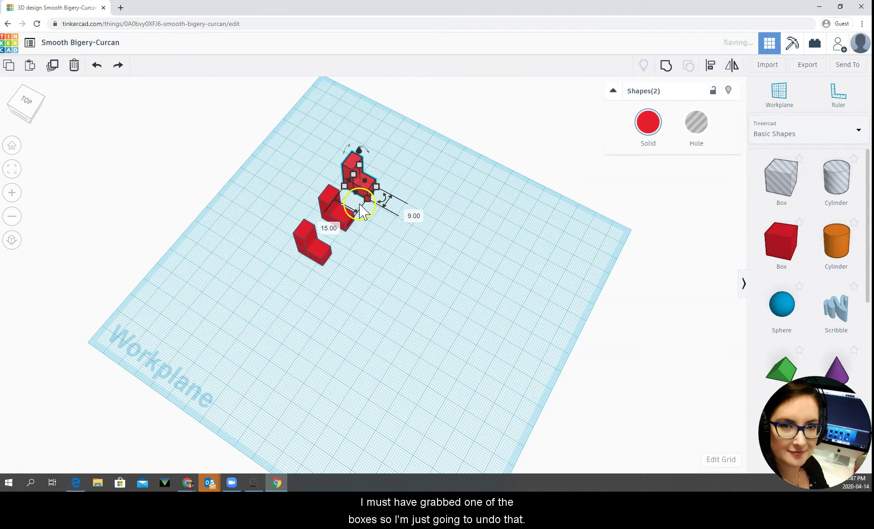
Select one foot and duplicate it again for the fourth foot.
click(402, 180)
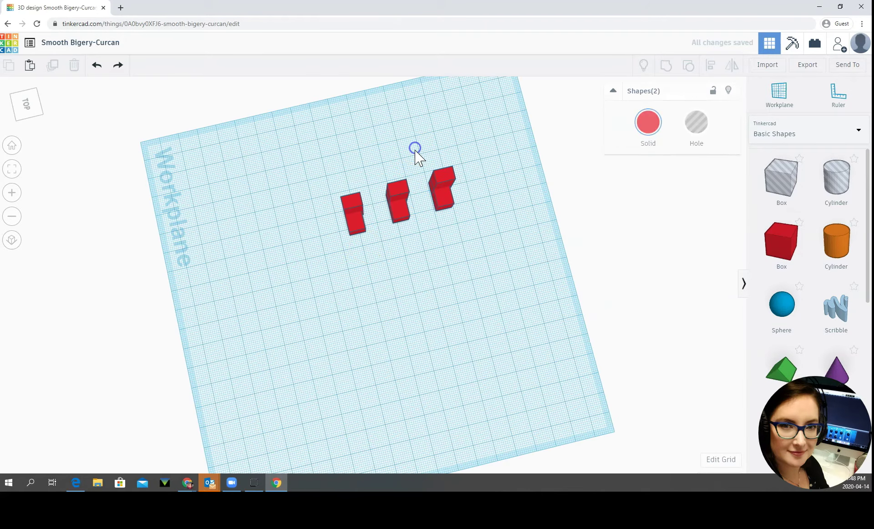
drag(415, 153, 415, 275)
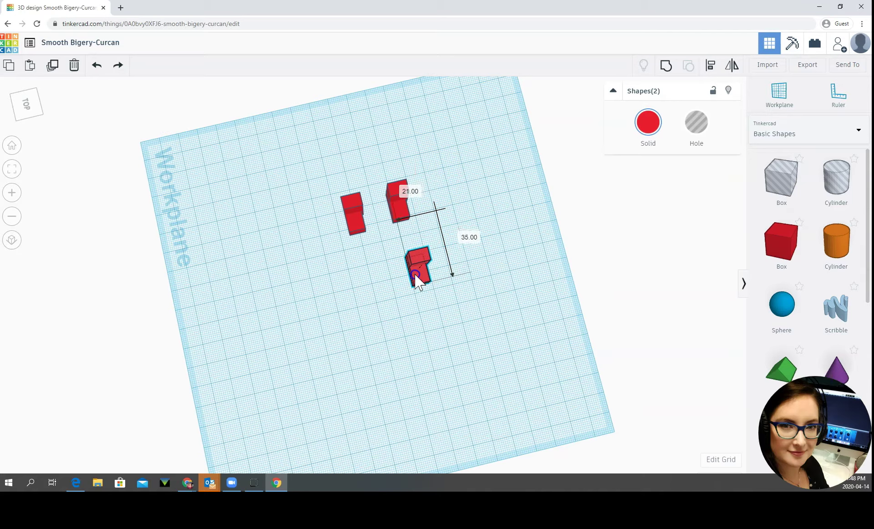
click(52, 66)
click(282, 188)
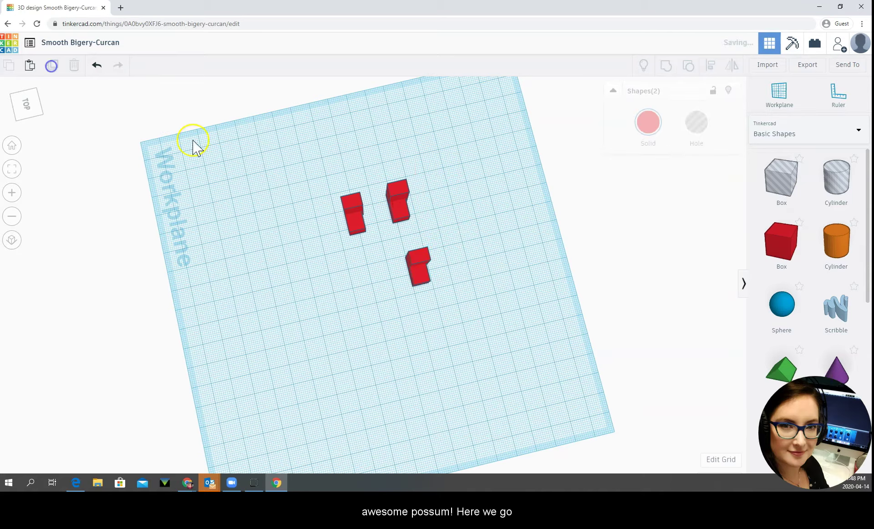
Move the copied foot down-left into place as the fourth foot.
click(415, 275)
drag(418, 277, 369, 283)
click(322, 292)
right_drag(321, 293, 490, 220)
Add a red box, raise it 19 mm above the workplane, and widen it over the feet.
drag(773, 265, 393, 297)
right_drag(347, 335, 339, 259)
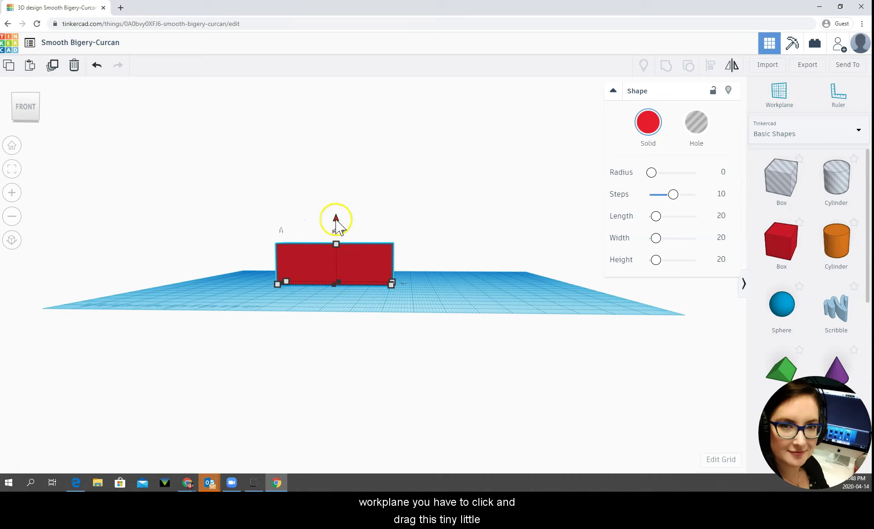
drag(335, 220, 339, 186)
right_drag(328, 286, 232, 303)
right_drag(480, 291, 404, 314)
drag(398, 254, 437, 254)
Add a red box, raise it 40 mm, and move it onto the body's front end.
click(328, 318)
right_drag(327, 318, 509, 318)
drag(781, 243, 350, 312)
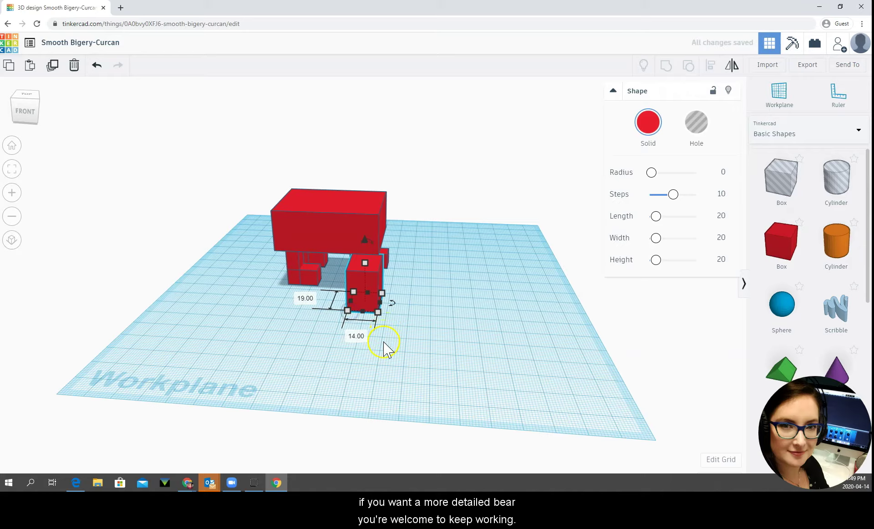
right_drag(384, 349, 370, 275)
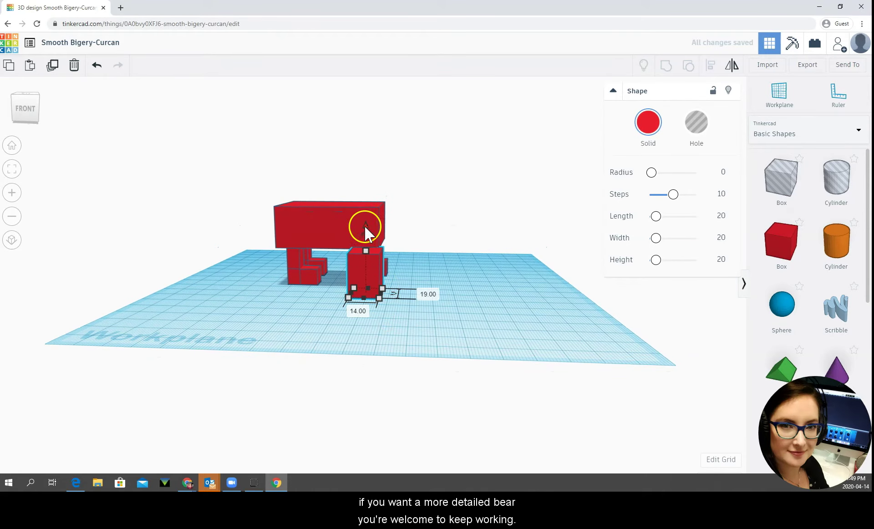
drag(365, 228, 365, 142)
right_drag(370, 302, 342, 363)
click(437, 279)
drag(380, 258, 375, 200)
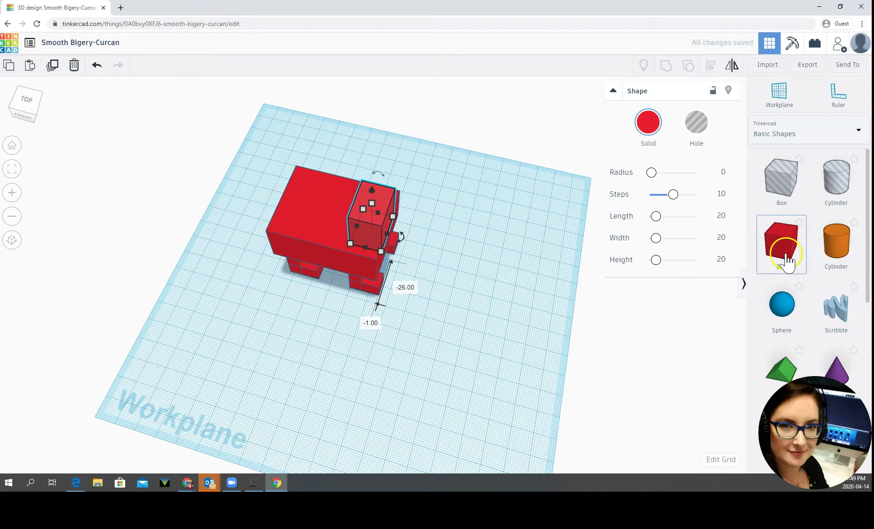
Add a new box near the dog and raise it 41 above the workplane.
click(786, 244)
click(459, 261)
right_drag(427, 336, 433, 300)
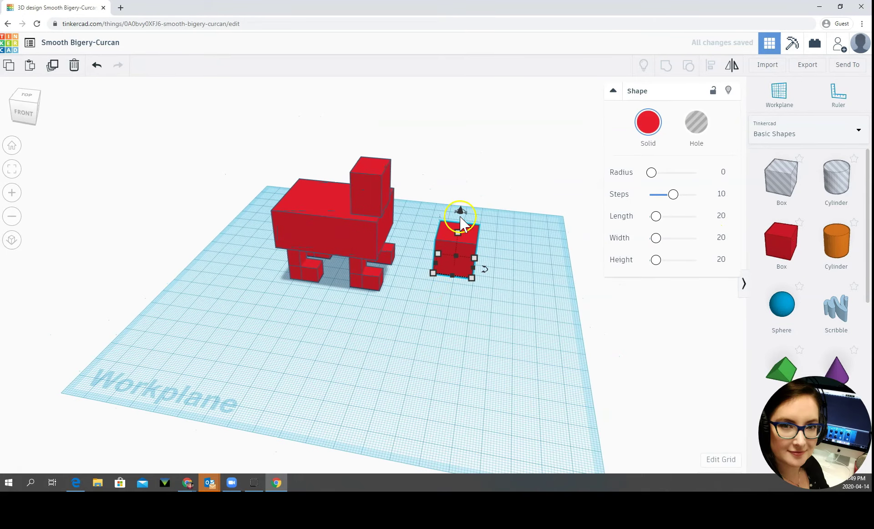
right_drag(447, 332, 346, 320)
drag(484, 293, 448, 313)
click(460, 275)
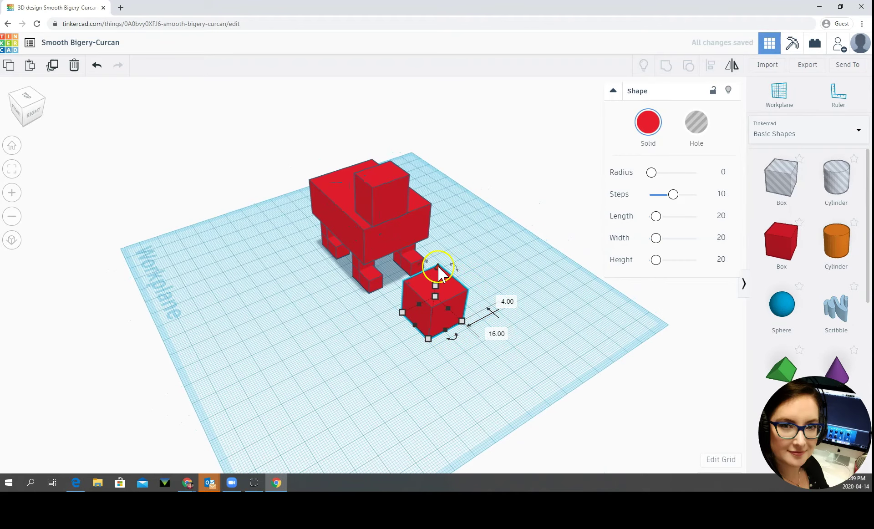
drag(439, 273, 423, 203)
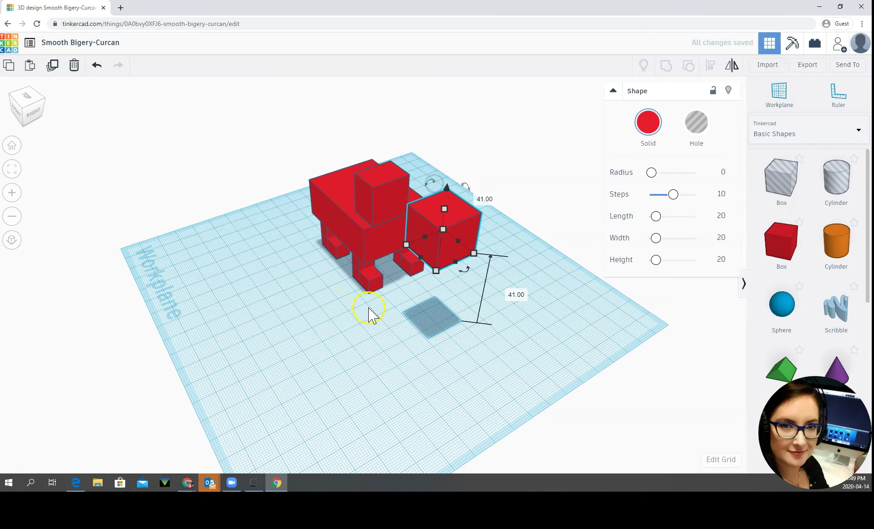
right_drag(375, 326, 497, 342)
click(448, 195)
Shrink the box footprint to 16 by 20 and slide it onto the dog's front.
drag(474, 238, 474, 231)
right_drag(455, 312, 270, 275)
click(403, 207)
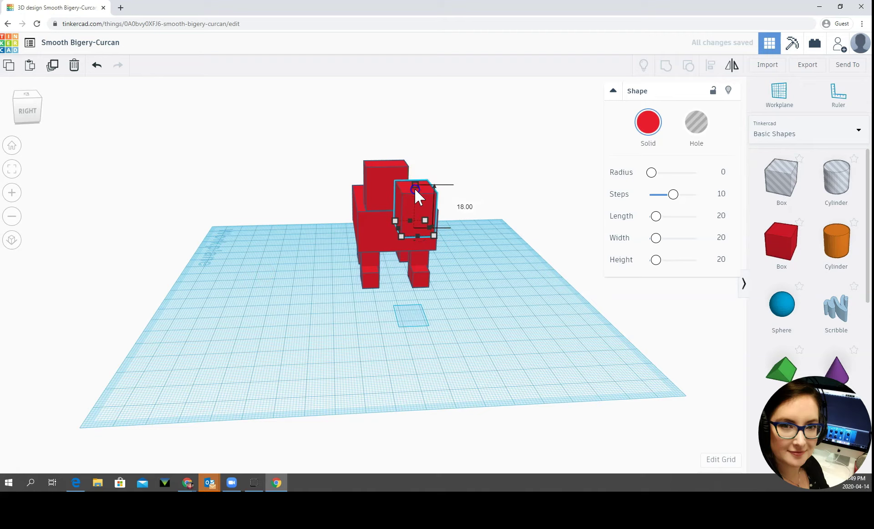
right_drag(346, 259, 260, 364)
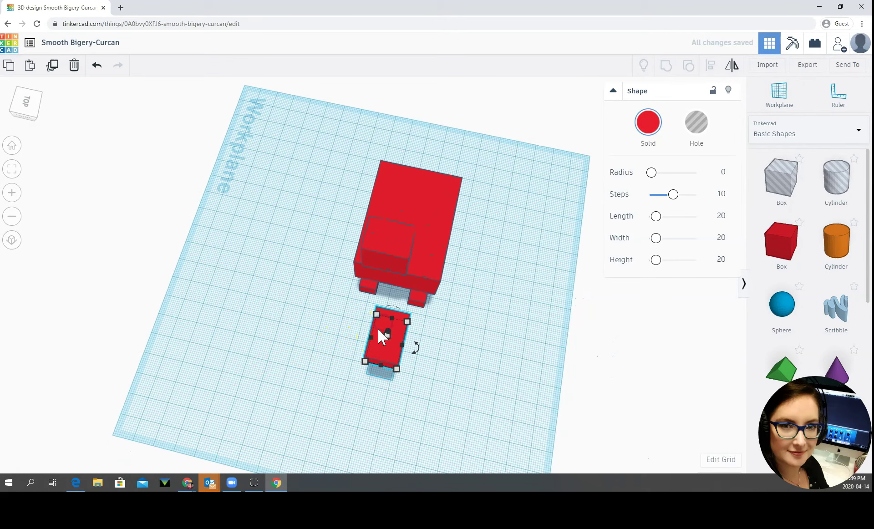
drag(382, 337, 378, 255)
click(318, 303)
Reposition the snout box flush against the front of the head.
right_drag(322, 311, 344, 312)
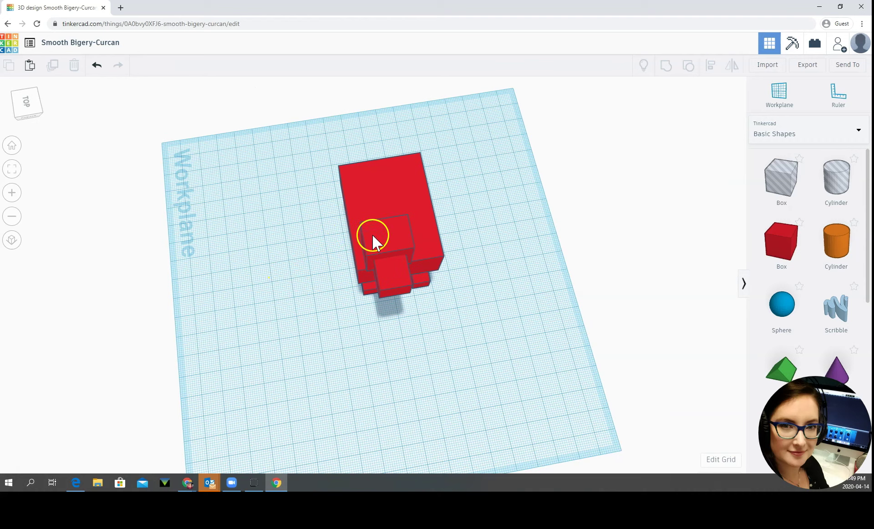
click(386, 250)
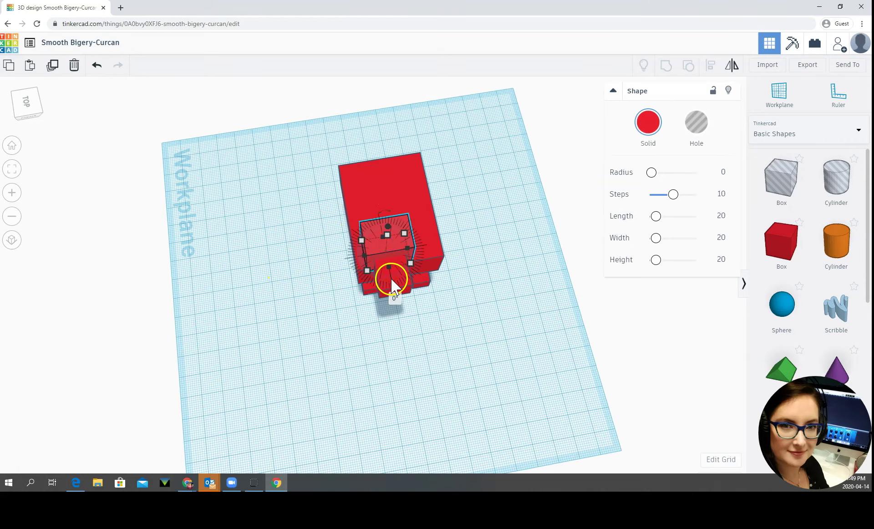
click(392, 286)
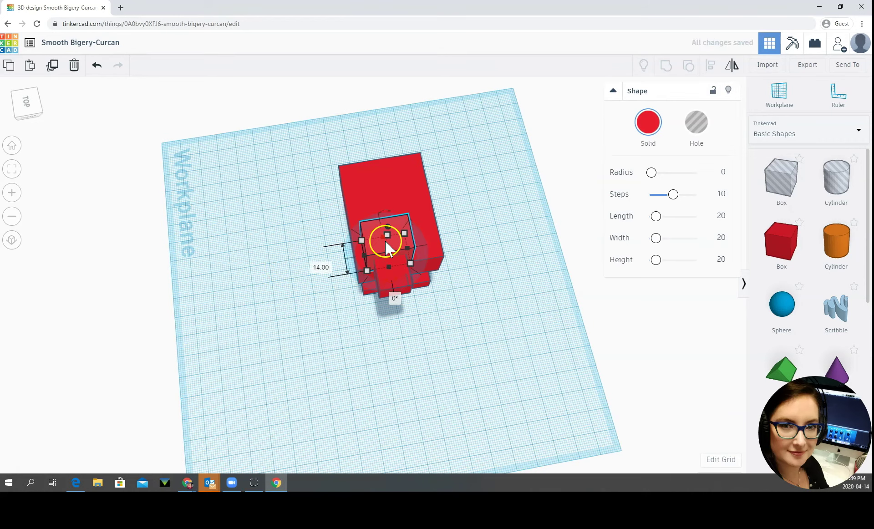
drag(383, 240, 398, 279)
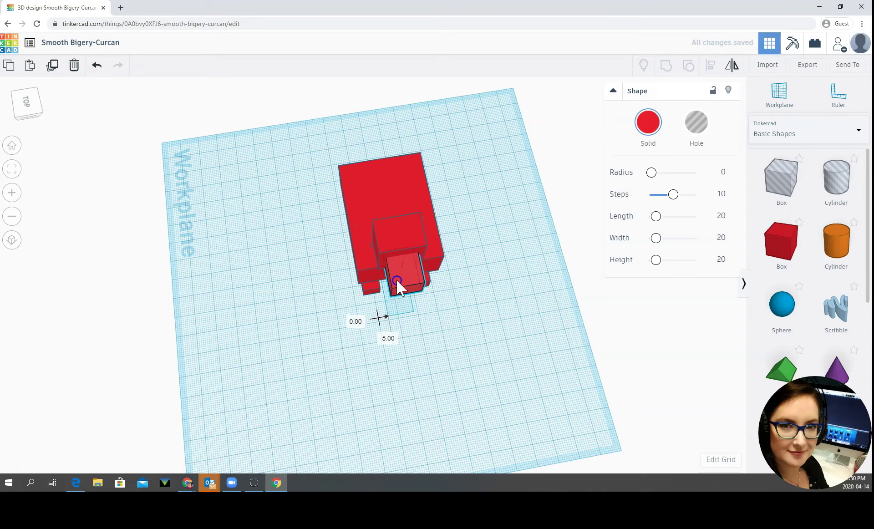
click(344, 298)
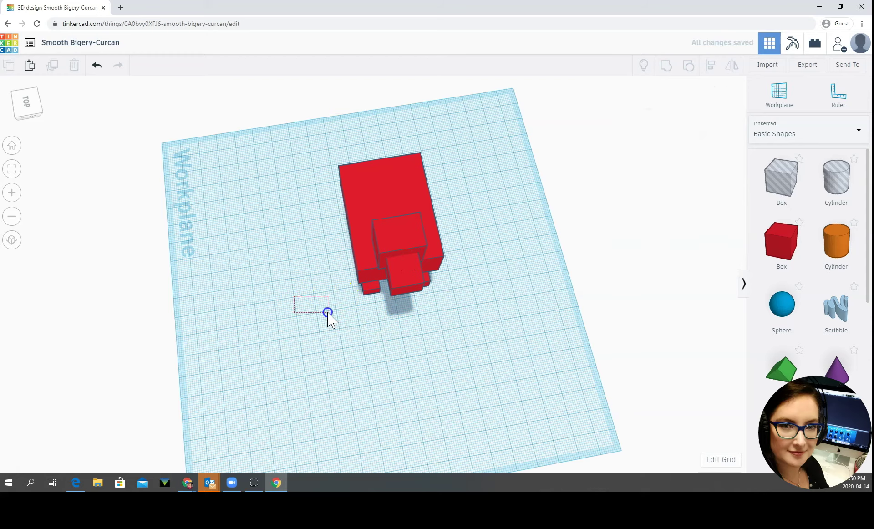
right_drag(307, 314, 493, 269)
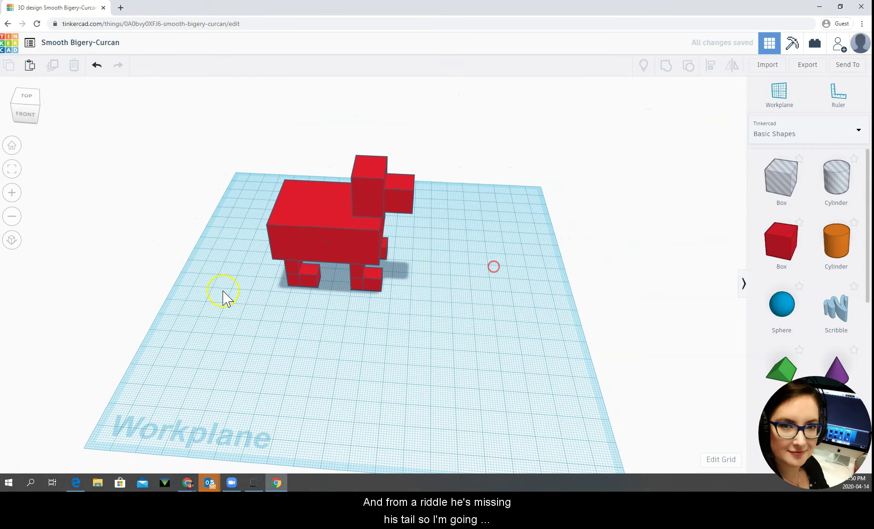
Add a thin 4 by 23 box, raise it 30 mm, and place it at the body's rear.
right_drag(218, 300, 429, 354)
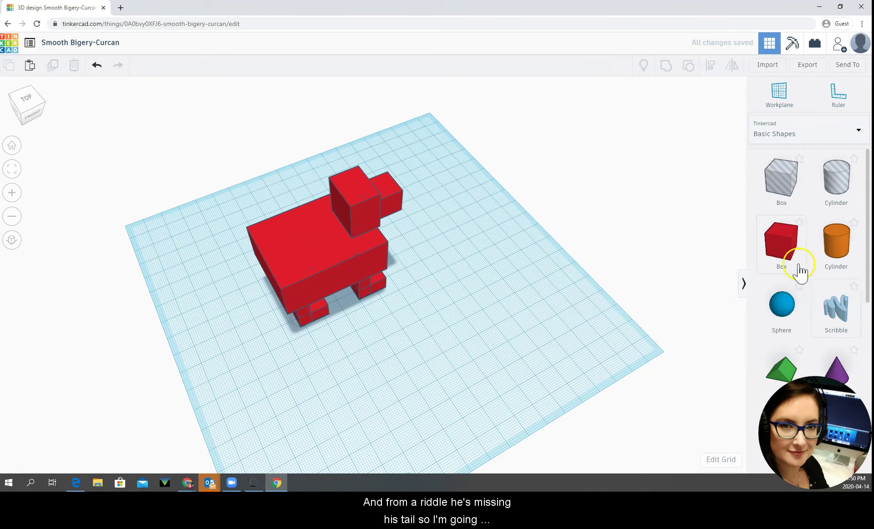
drag(782, 248, 201, 360)
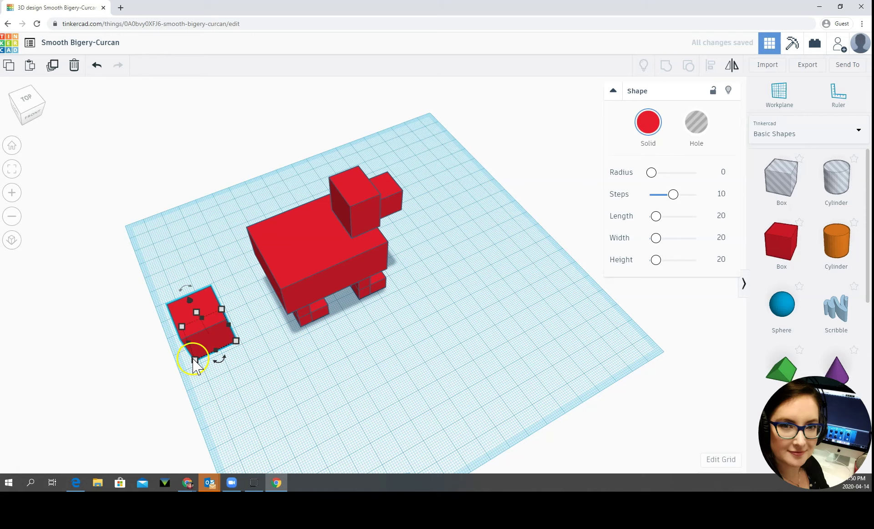
drag(195, 360, 206, 329)
right_drag(218, 360, 175, 313)
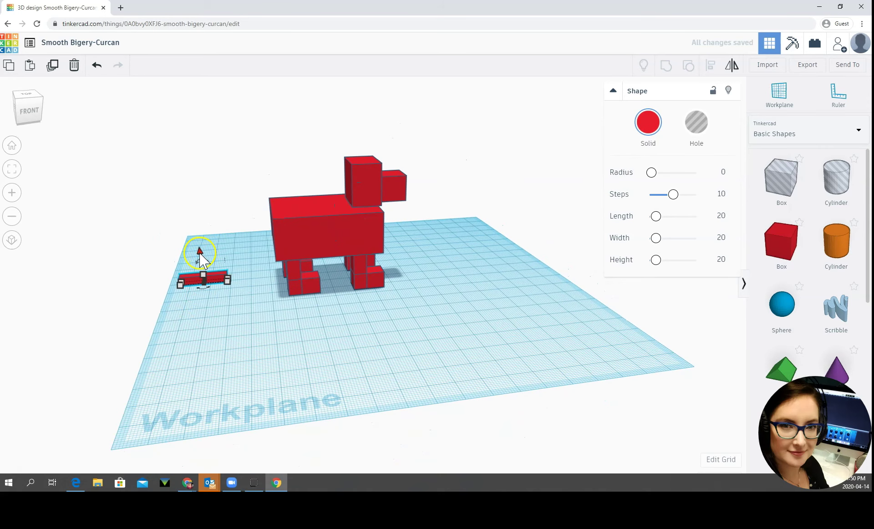
drag(201, 255, 250, 225)
right_drag(251, 337, 422, 341)
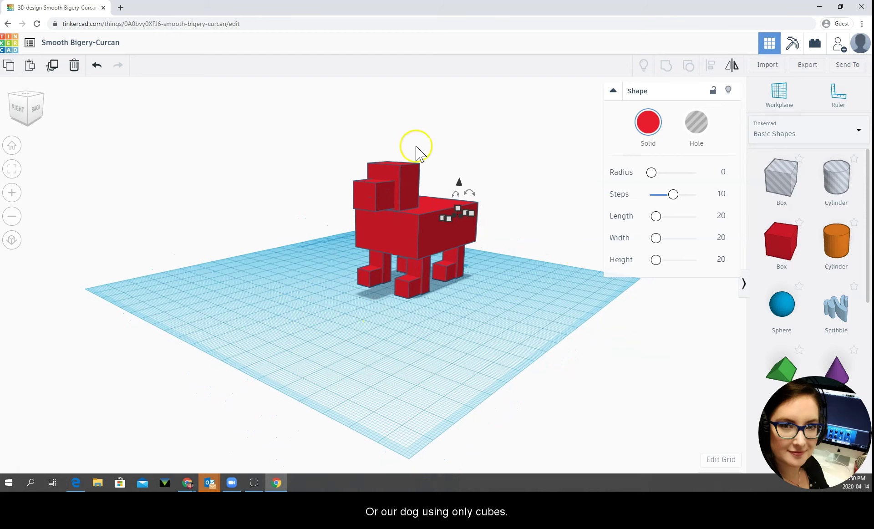
click(276, 280)
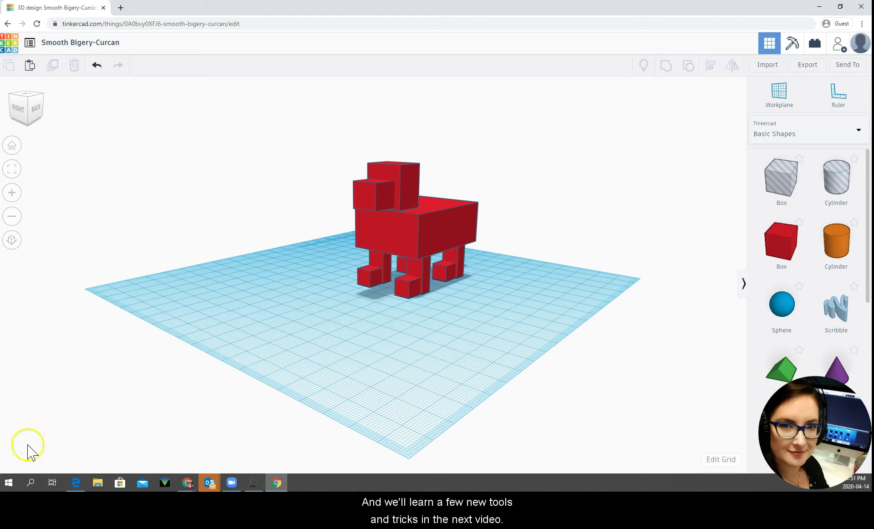
click(10, 478)
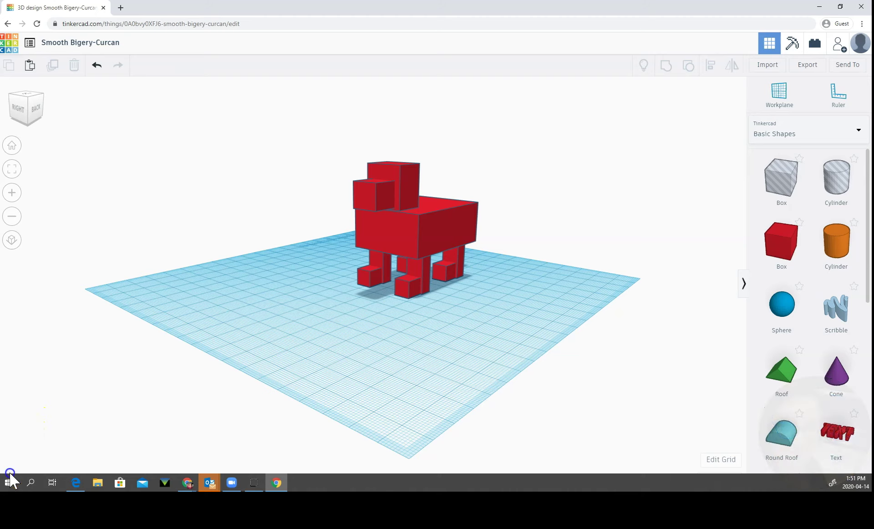